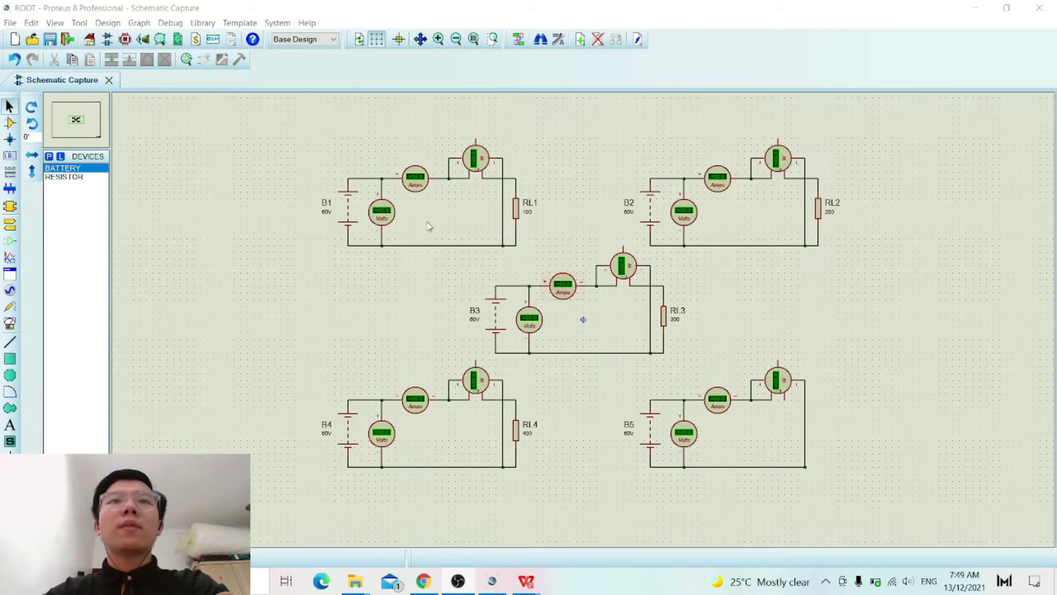
Zoom in on the B1 circuit with its 60V battery and 100 Ω RL1 load.
scroll(430, 204, "up", 2)
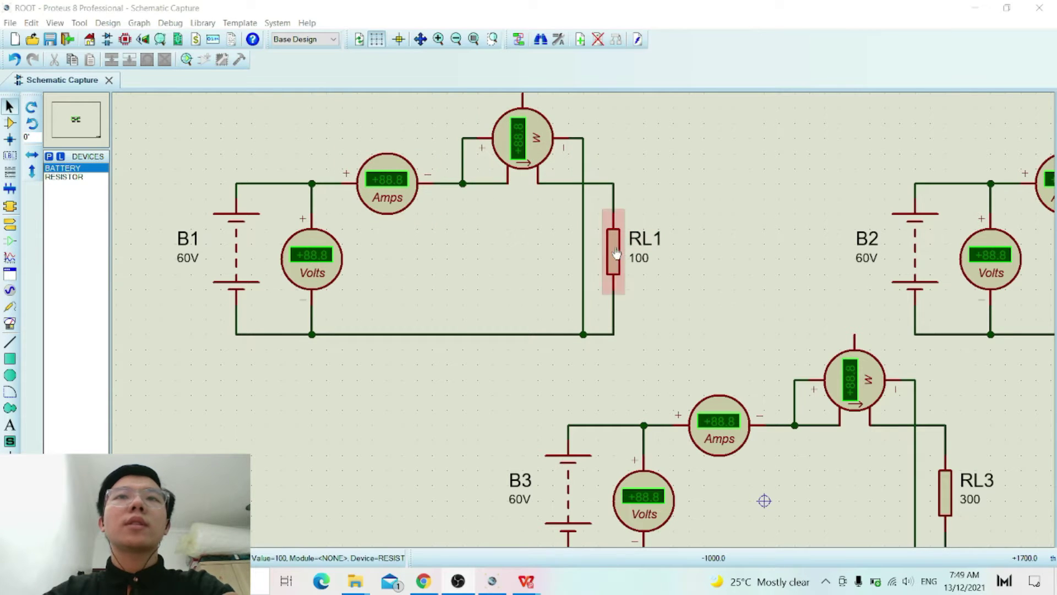
left_click(236, 248)
double_click(237, 248)
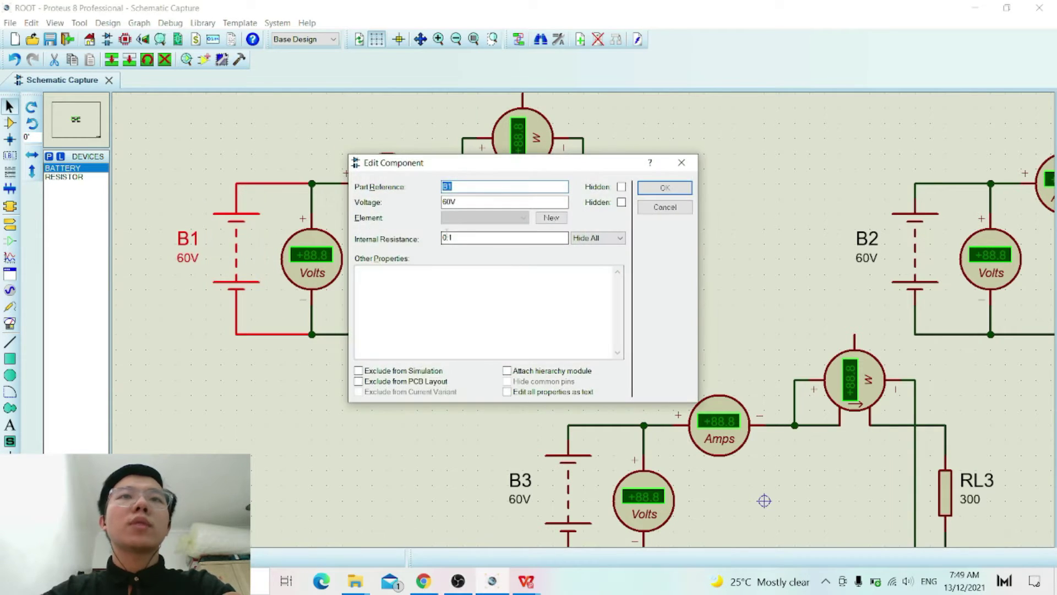
left_click(666, 187)
double_click(614, 239)
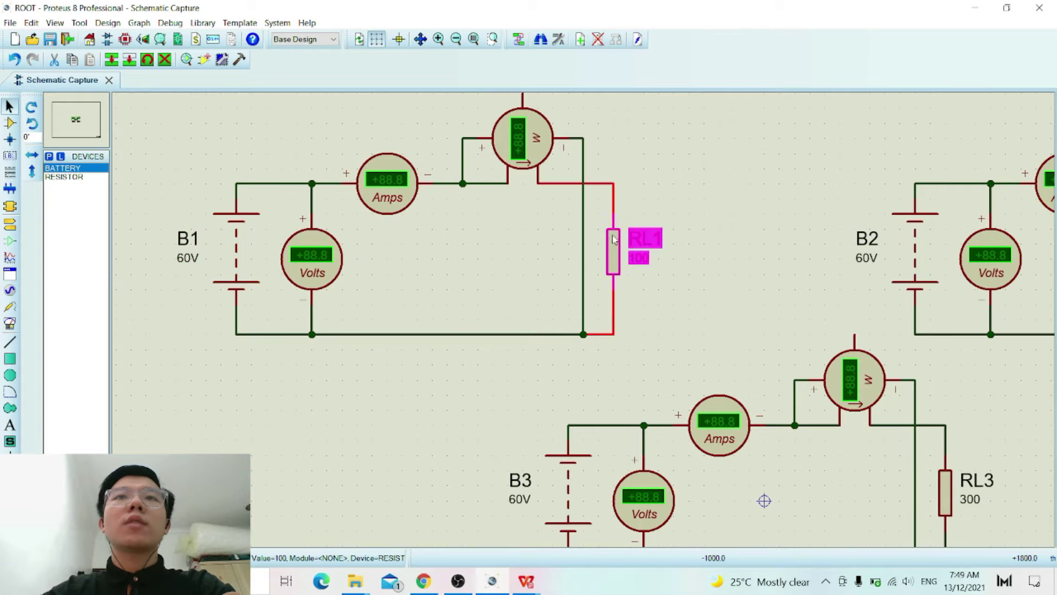
left_click(665, 191)
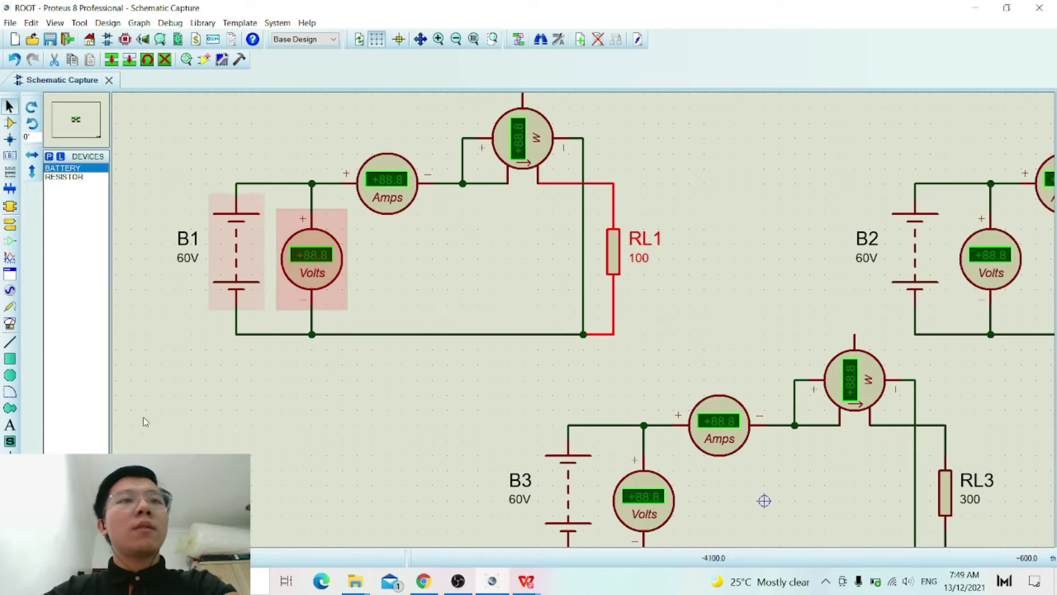
key("F12")
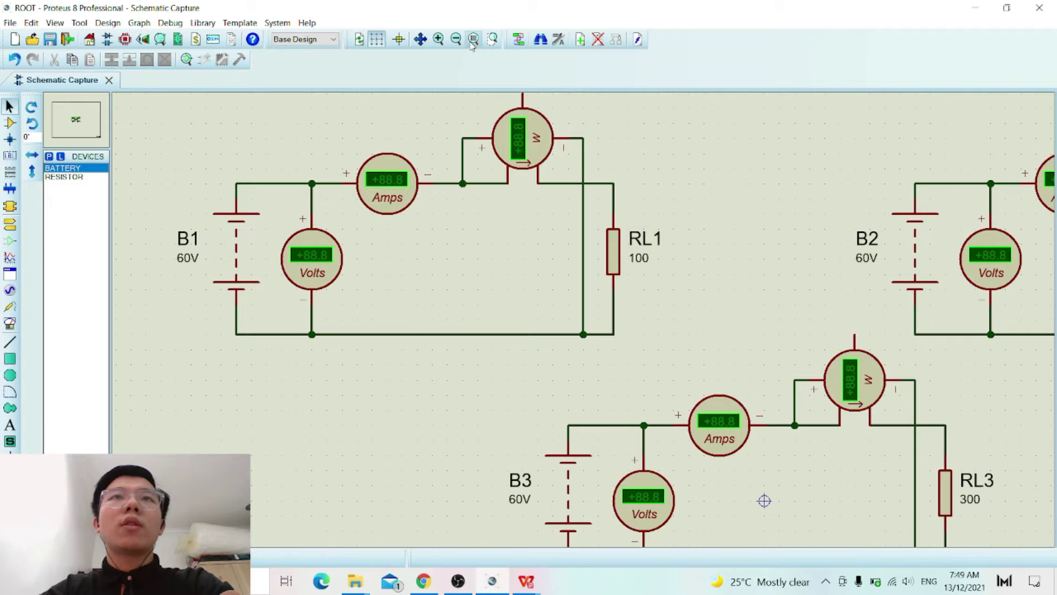
Zoom onto the B2 circuit and simulate it, reading 60.0 V, 0.30 A and 18.0 W on RL2 200.
left_click(490, 39)
scroll(584, 350, "up", 2)
scroll(585, 330, "up", 3)
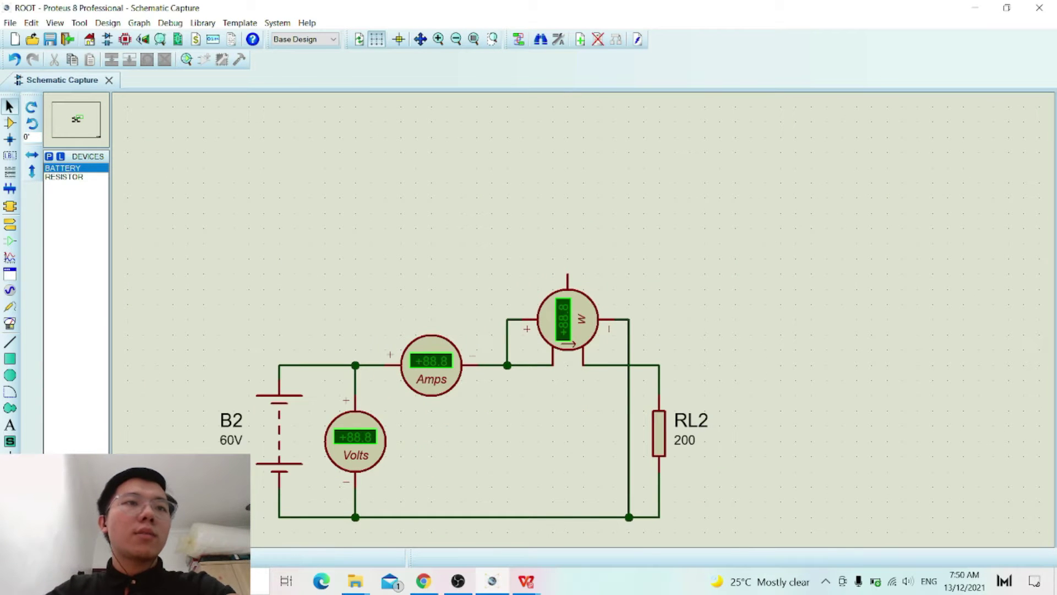
key("F12")
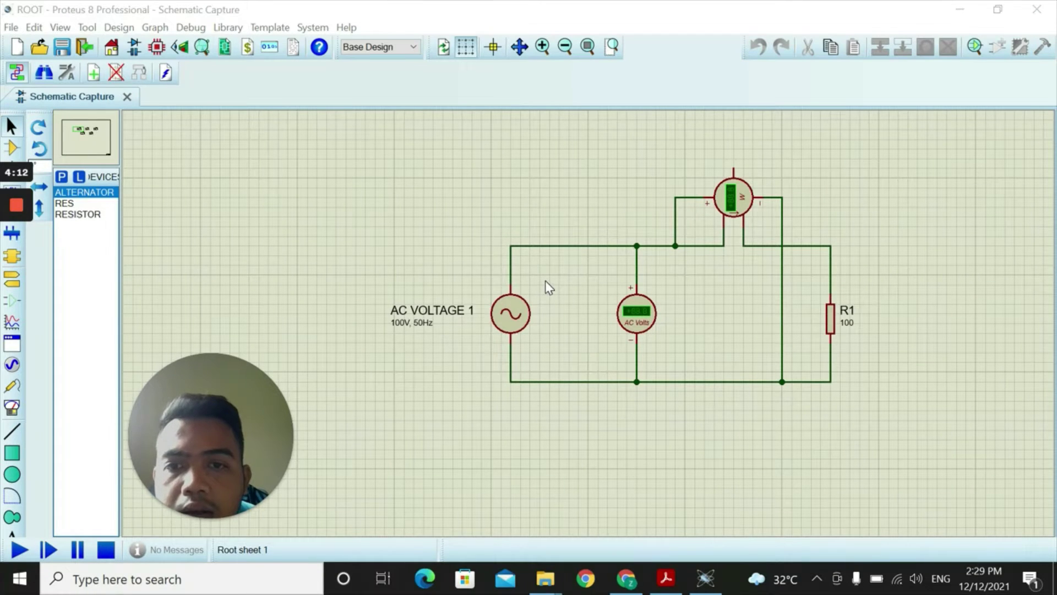
double_click(409, 327)
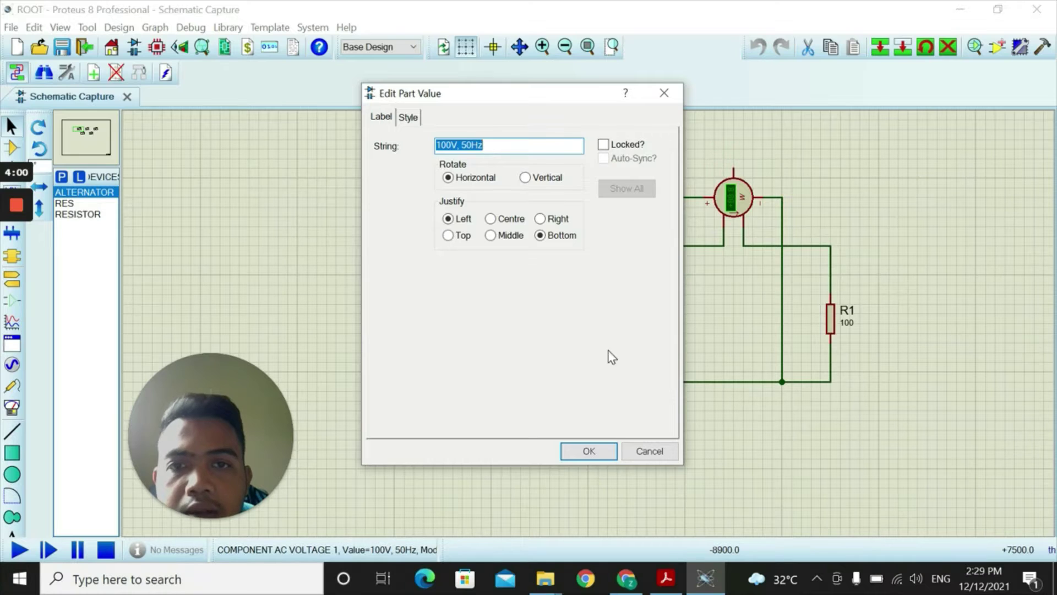
left_click(605, 455)
left_click(643, 429)
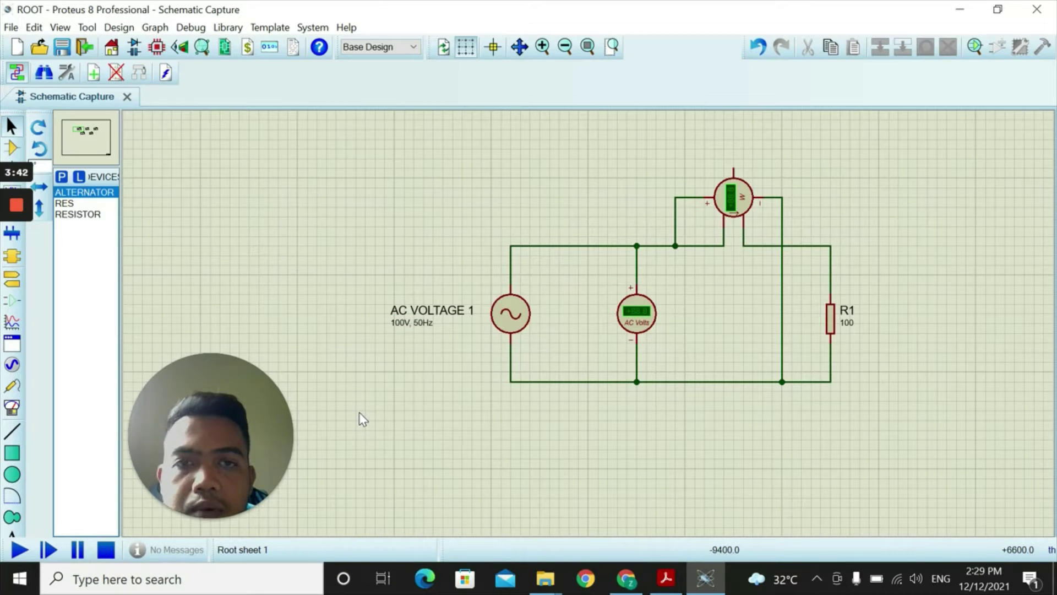
Run the AC circuit simulation so the voltmeter reads about 70.7 V and the wattmeter 50.0 W.
left_click(19, 549)
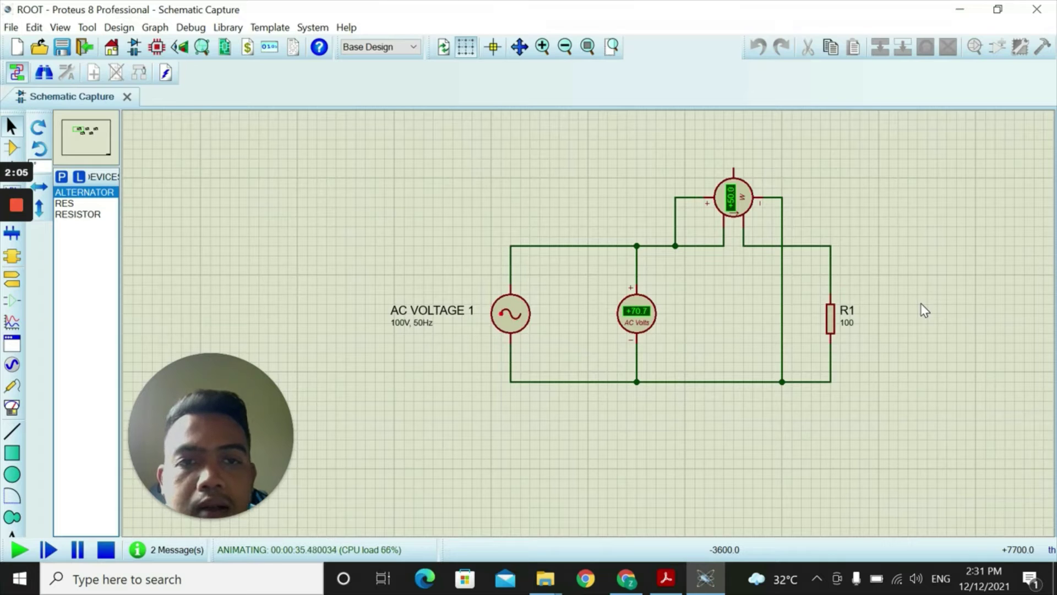
Stop the resistor-circuit simulation and open the RC-load schematic with RL1 100 and C1 2uF.
left_click(87, 129)
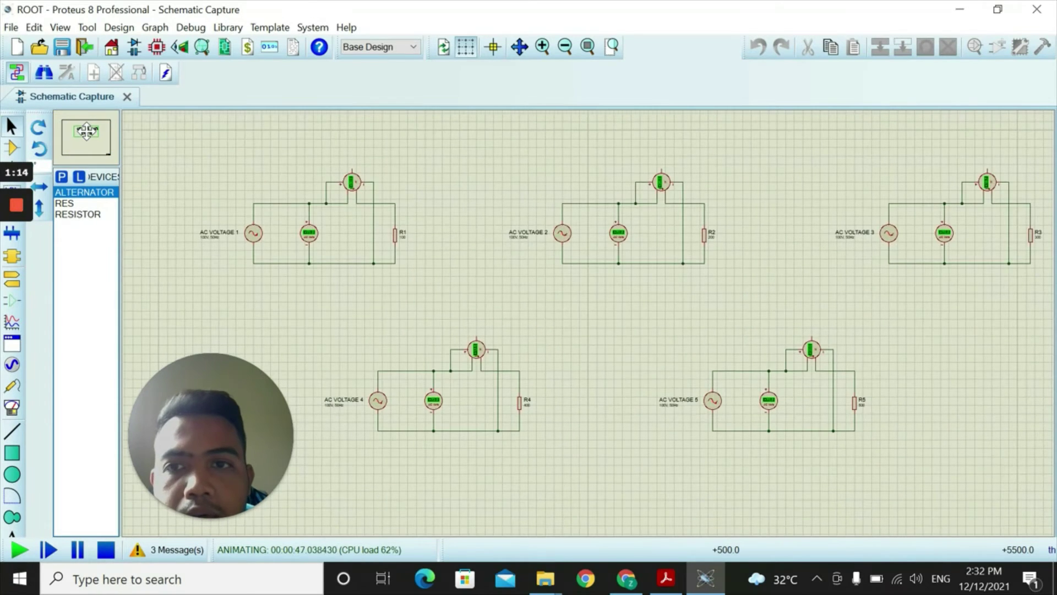
left_click(86, 131)
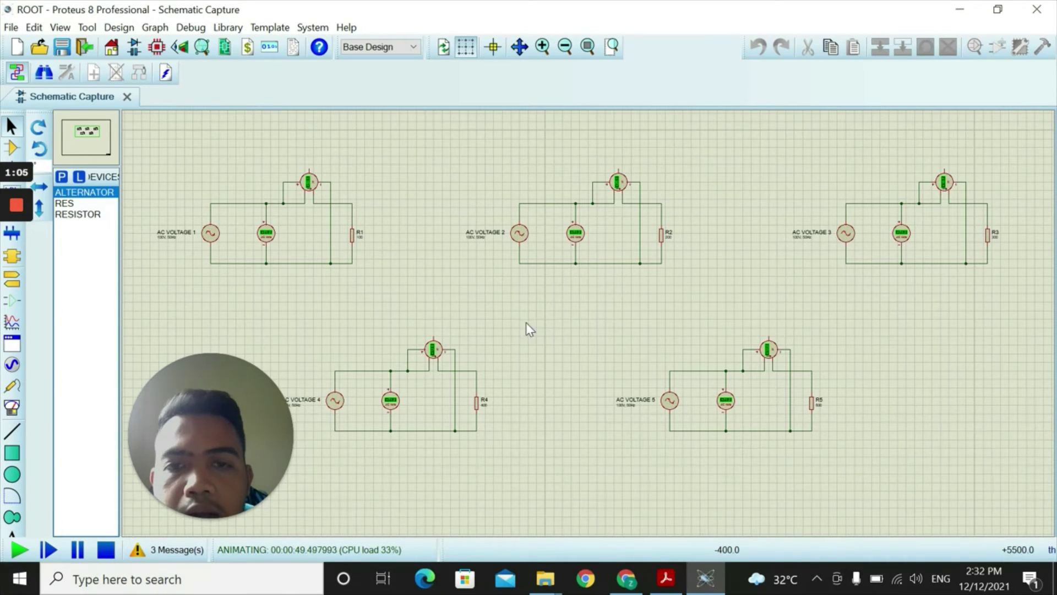
left_click(190, 400)
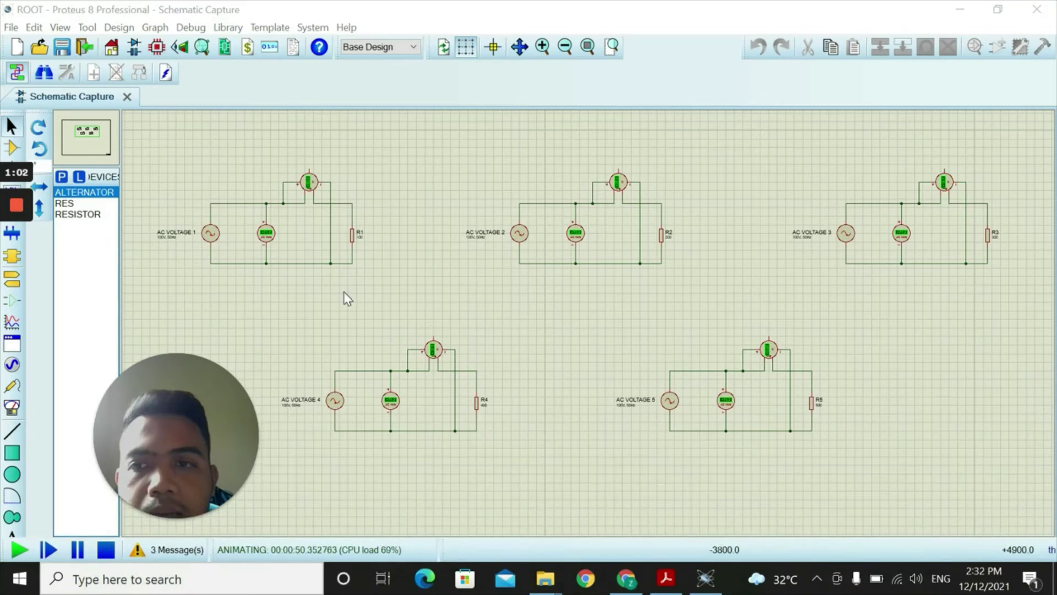
left_click(14, 206)
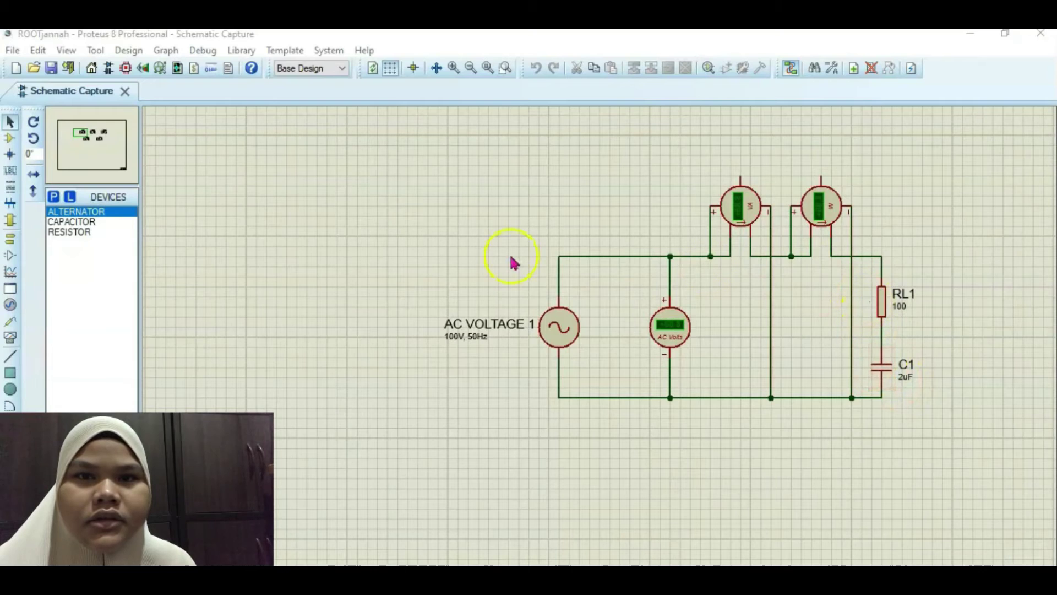
Show all five RC circuits, then zoom and centre on one while the simulation runs.
left_click(94, 142)
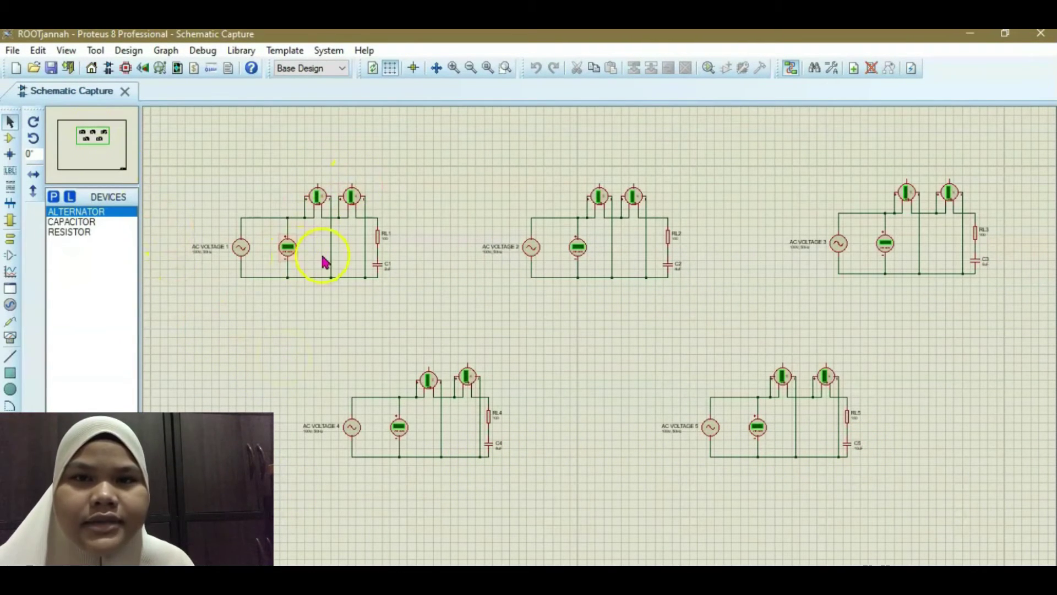
scroll(323, 260, "up", 2)
scroll(610, 350, "up", 1)
scroll(625, 366, "down", 1)
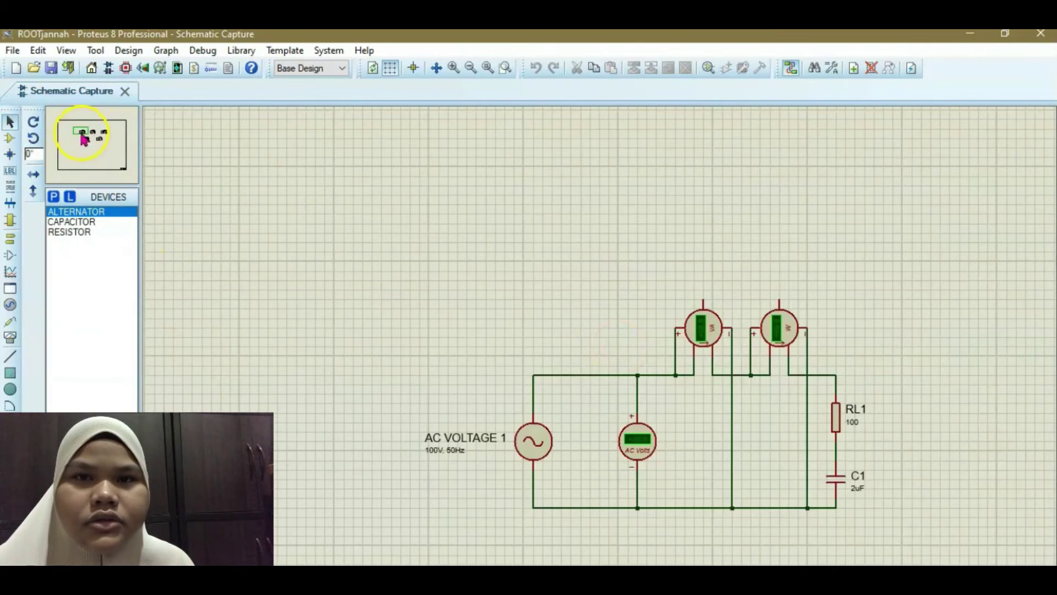
left_click(82, 137)
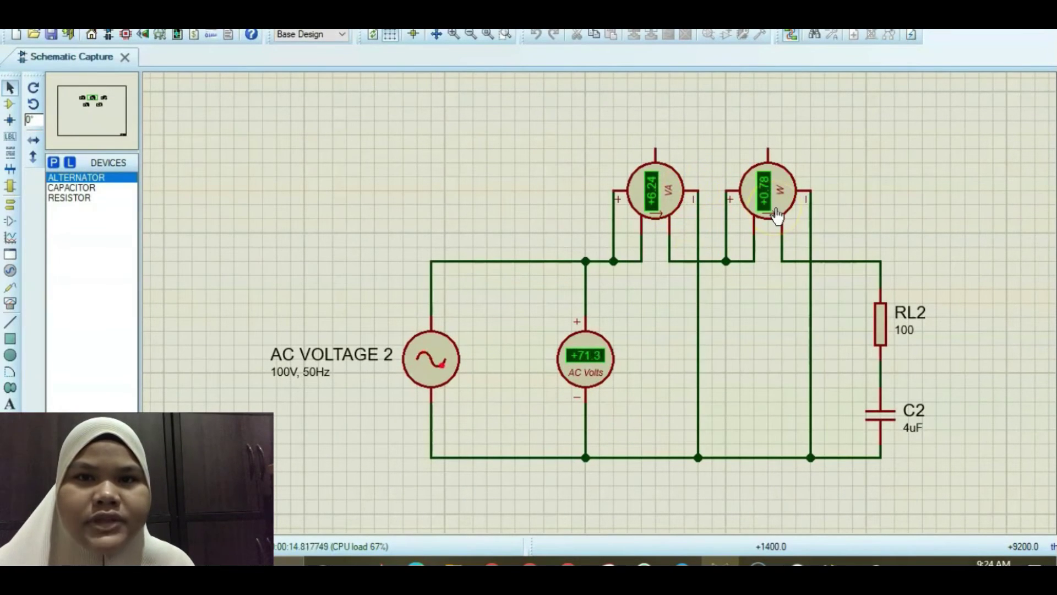
Zoom out and switch to the RL-load schematic of five resistor–inductor circuits (L1–L5).
scroll(739, 331, "down", 3)
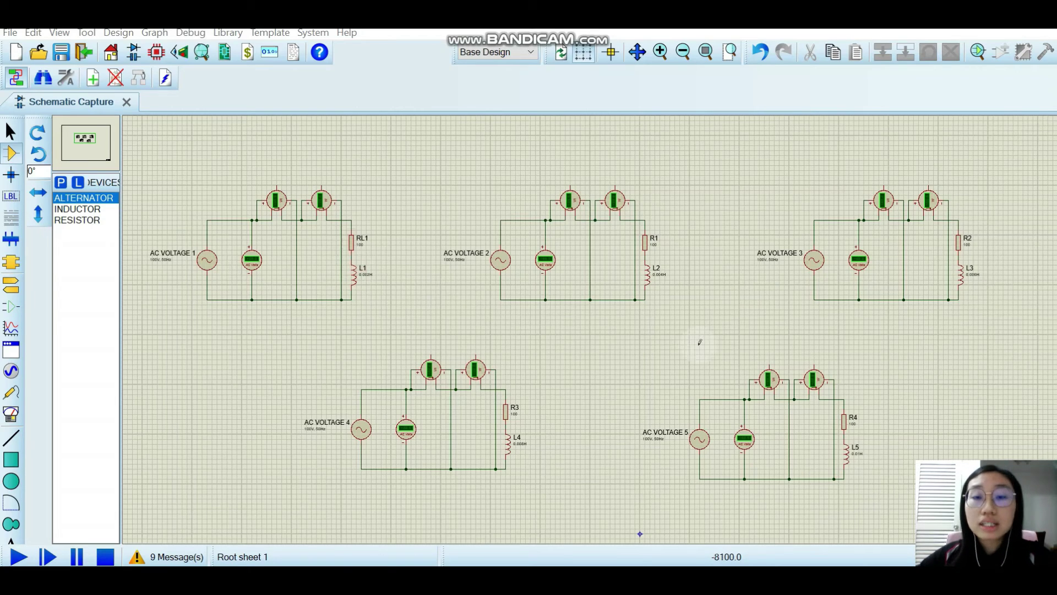
Zoom in on AC VOLTAGE 1 and run the simulation, reading about 70.8 V and 50.0 W.
scroll(353, 269, "up", 3)
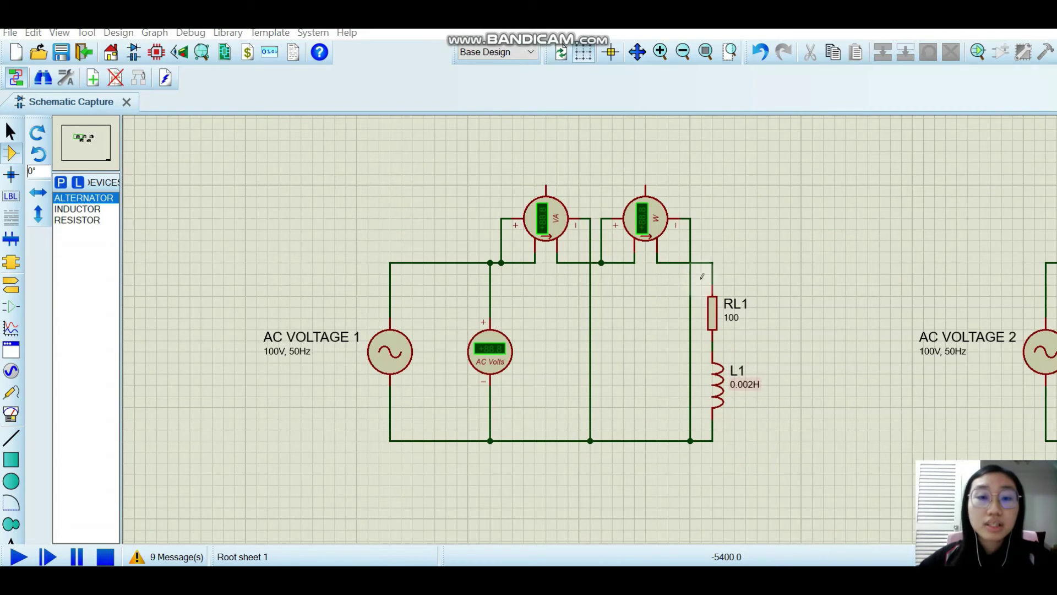
left_click(18, 557)
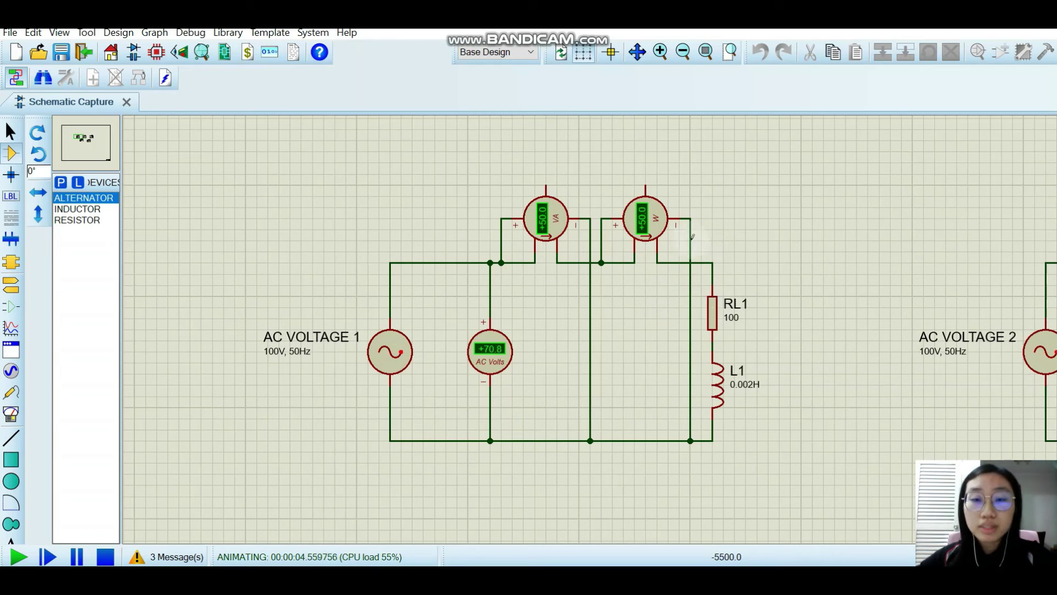
Zoom onto AC VOLTAGE 2 (L2 0.004H) to read about 71 V and 50 W, then zoom out.
scroll(757, 307, "down", 2)
scroll(684, 341, "up", 1)
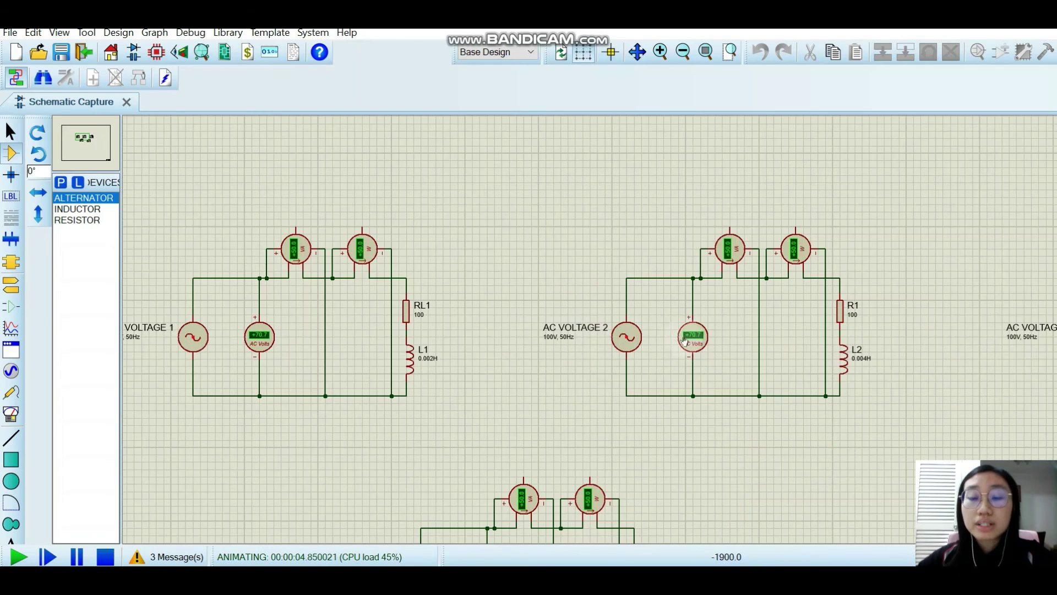
scroll(685, 341, "up", 1)
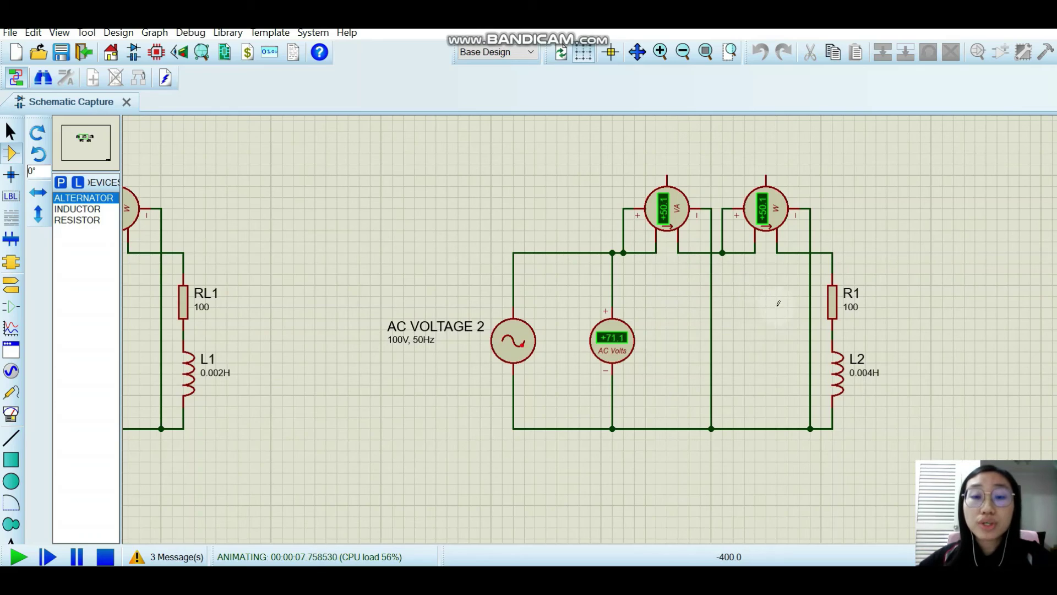
scroll(764, 285, "down", 2)
scroll(592, 326, "down", 1)
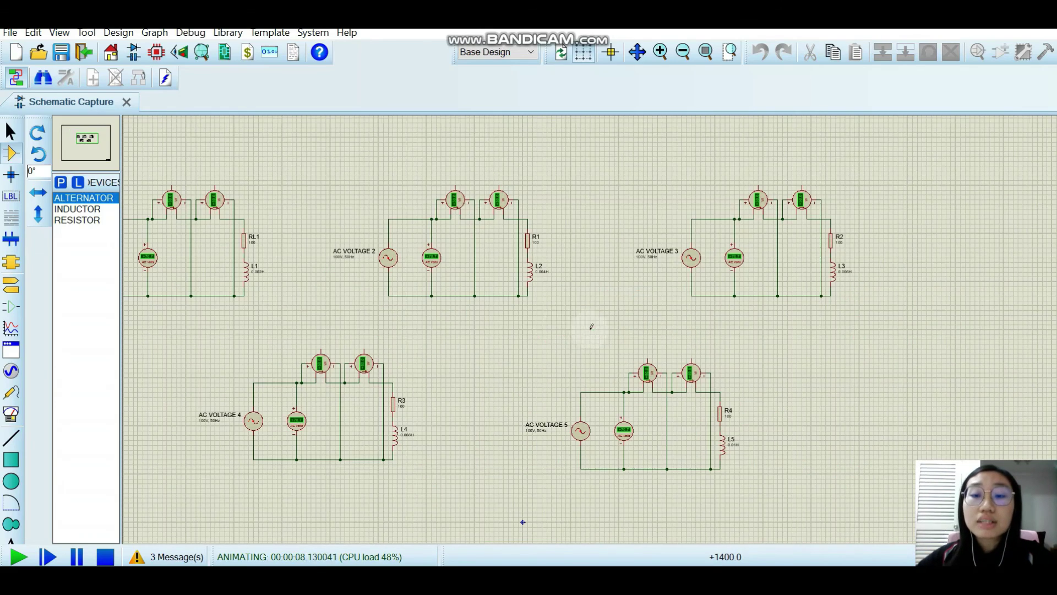
scroll(472, 312, "down", 1)
scroll(615, 335, "up", 2)
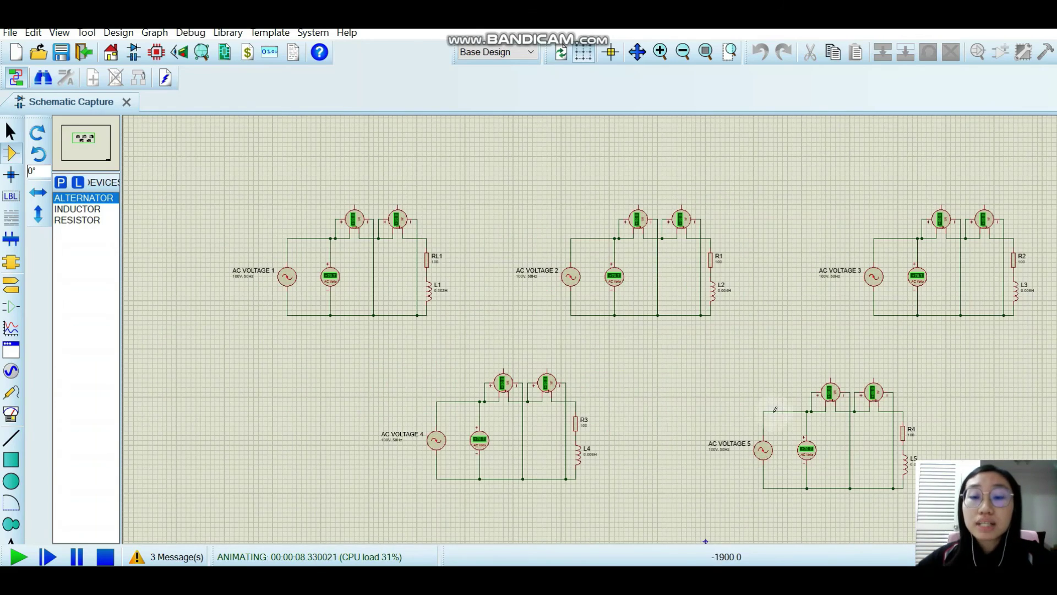